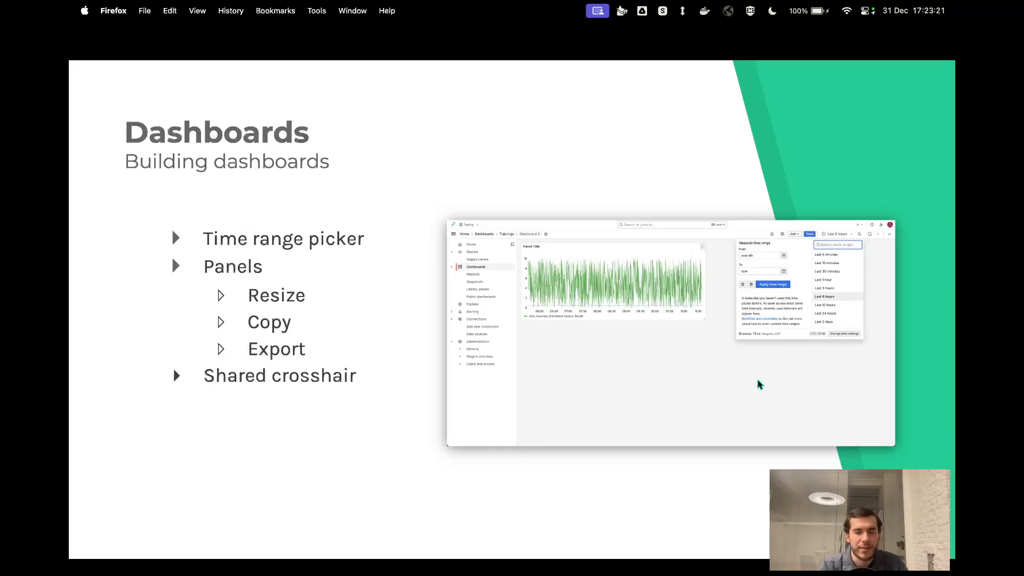
# - Switch to the Factry training videos dashboard in Grafana and set its time range to the last 1 hour
pyautogui.hotkey('ctrl', 'Right')
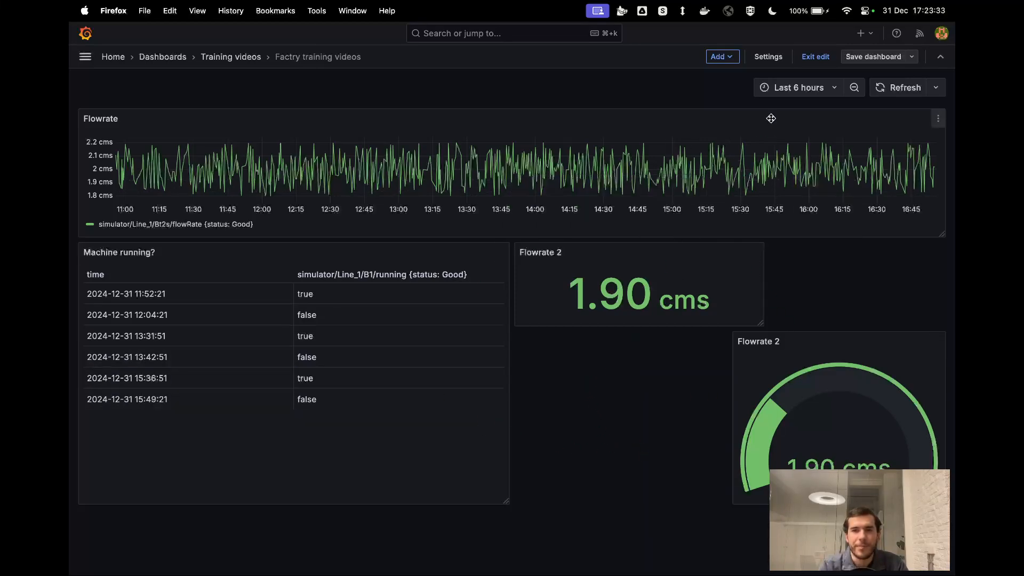
pyautogui.click(819, 95)
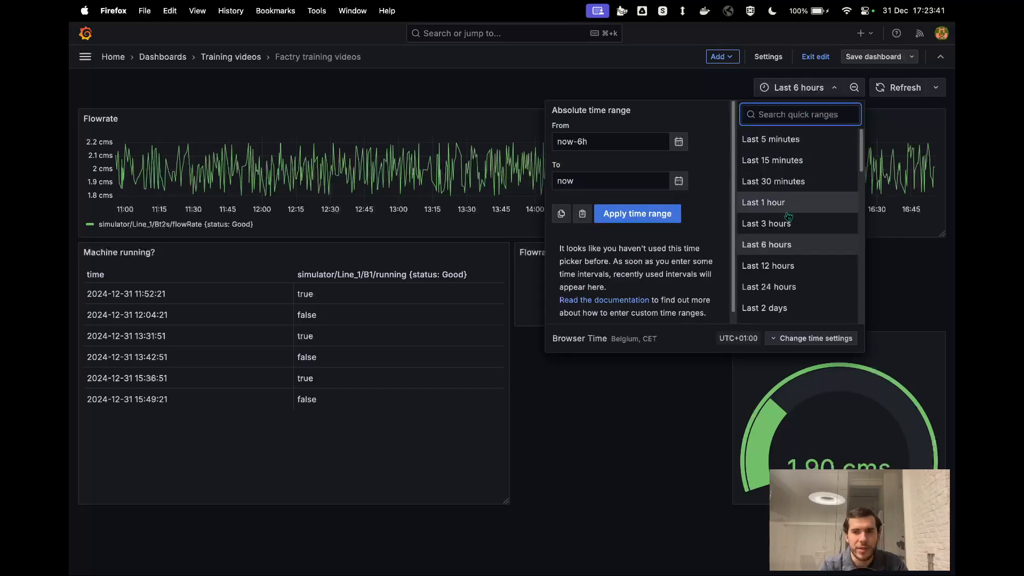
pyautogui.click(790, 211)
pyautogui.click(800, 87)
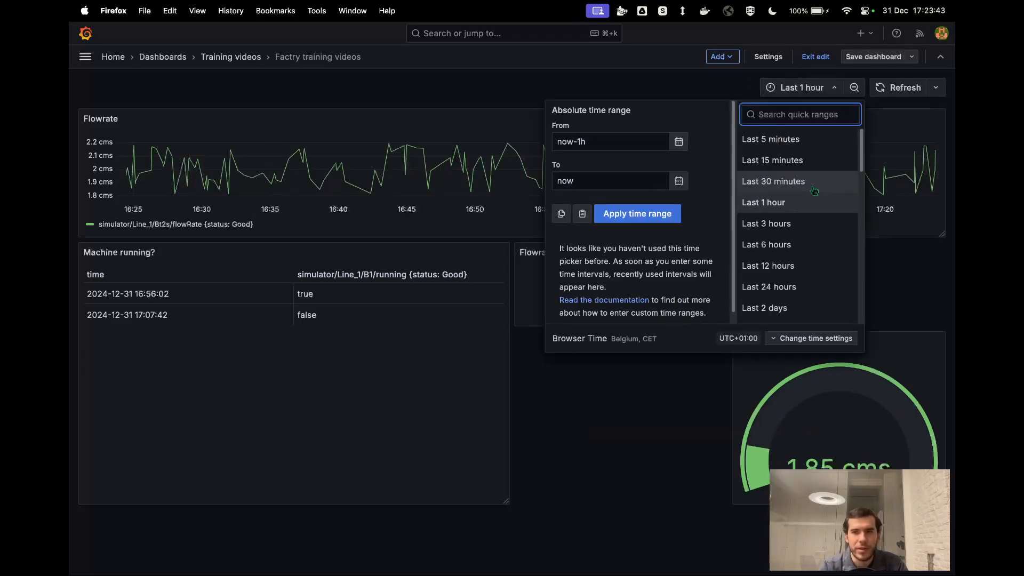
pyautogui.scroll(-3, 815, 191)
pyautogui.scroll(-5, 814, 191)
pyautogui.scroll(2, 814, 191)
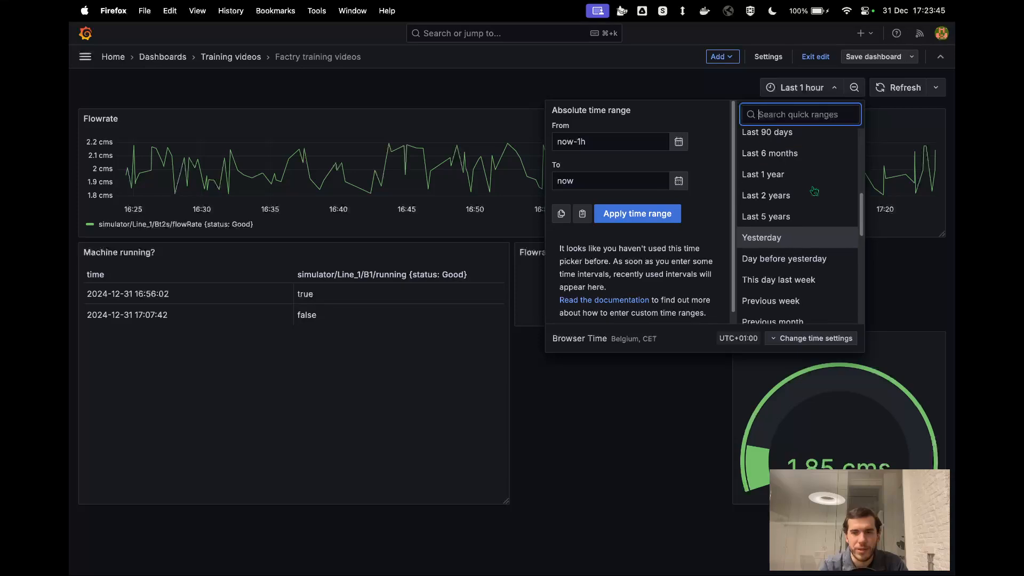
pyautogui.scroll(5, 814, 191)
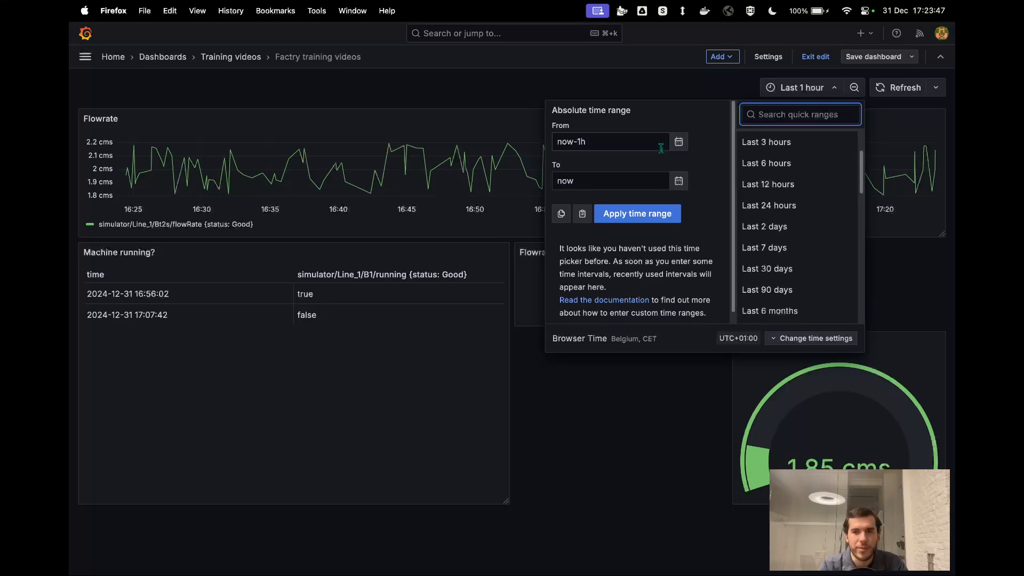
pyautogui.click(674, 146)
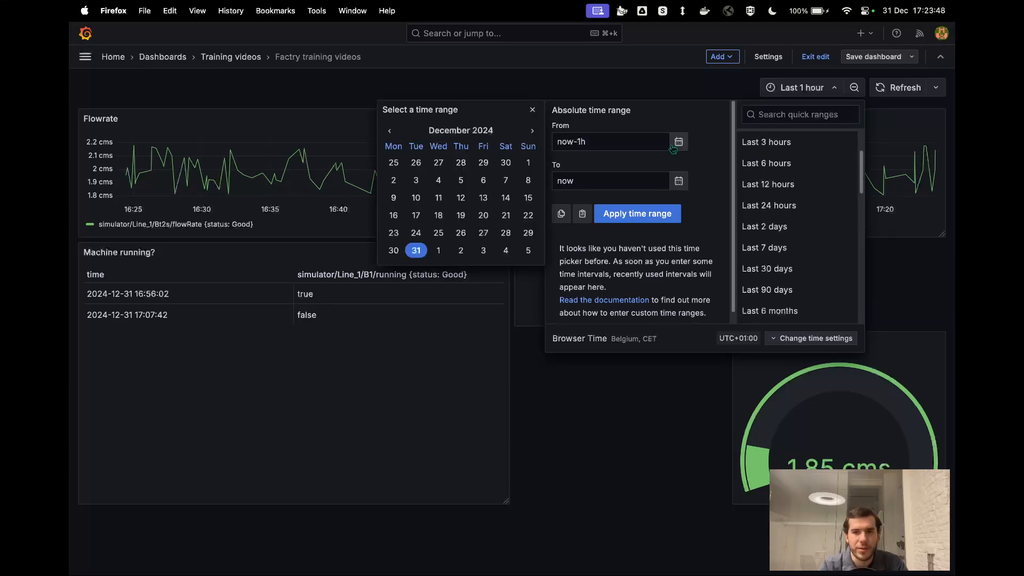
pyautogui.click(394, 251)
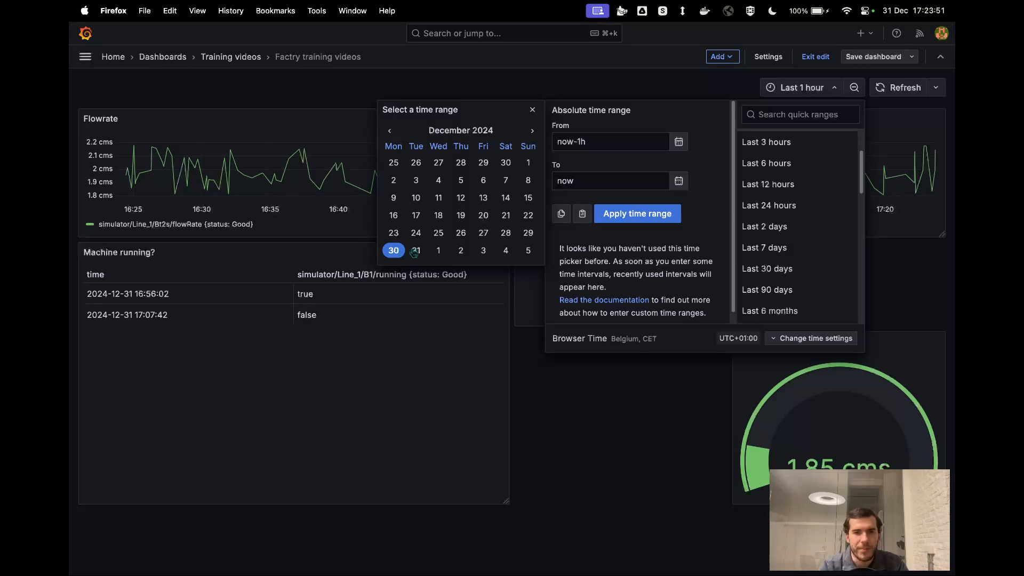
pyautogui.click(414, 252)
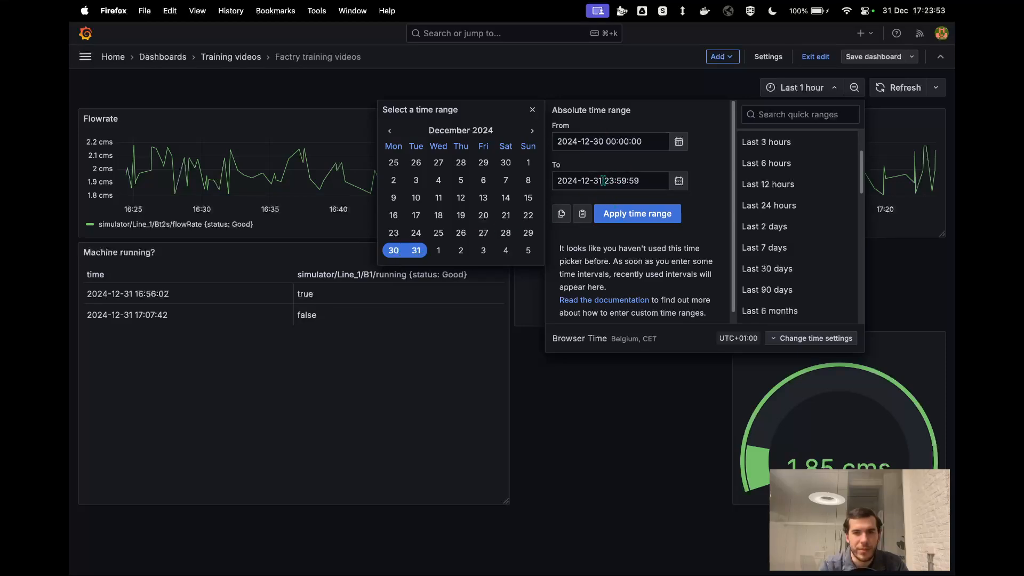
pyautogui.click(618, 214)
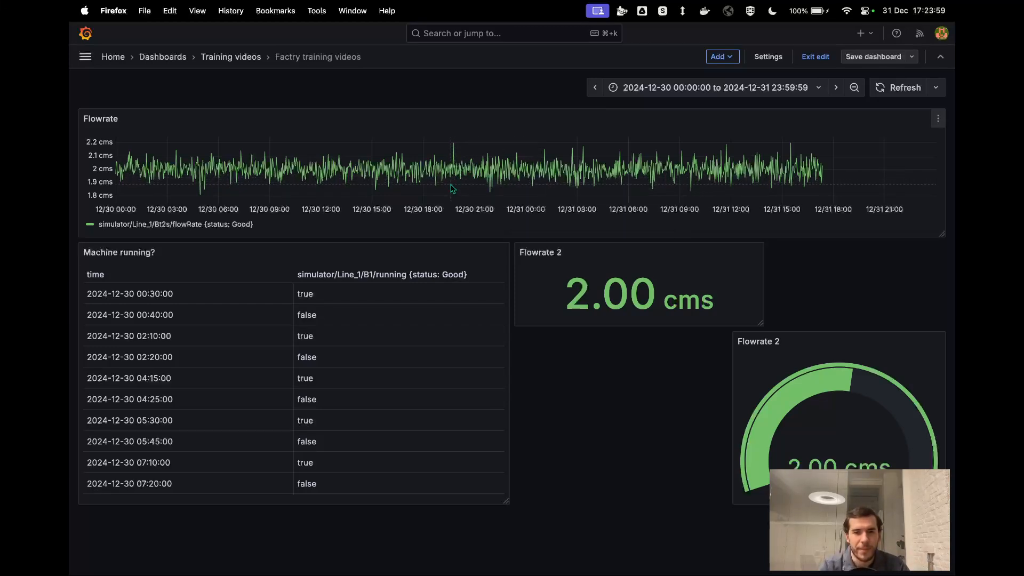
pyautogui.moveTo(453, 188); pyautogui.dragTo(578, 188)
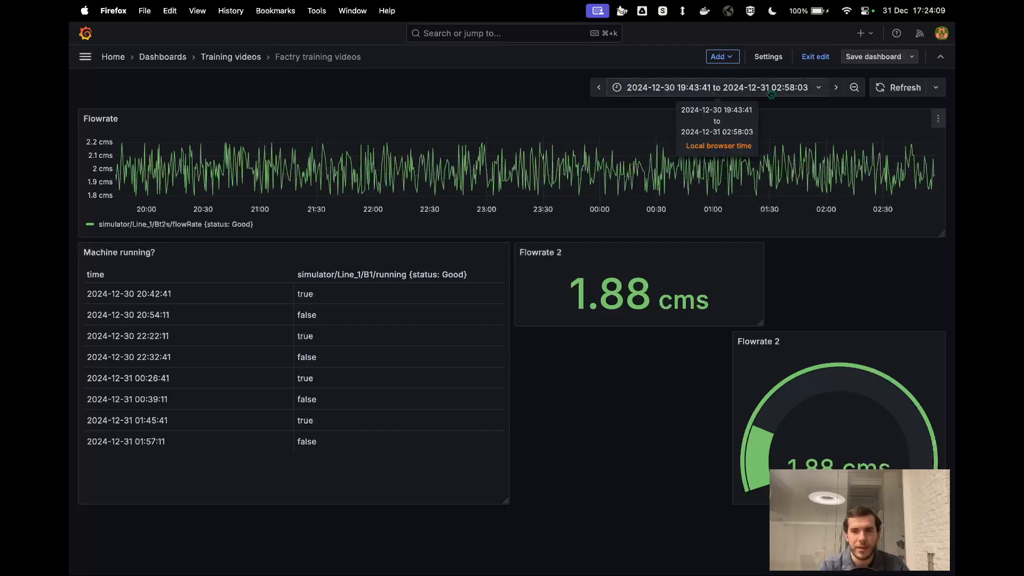
# - Set the dashboard time range to the last 6 hours and the auto-refresh interval to 5s
pyautogui.click(937, 88)
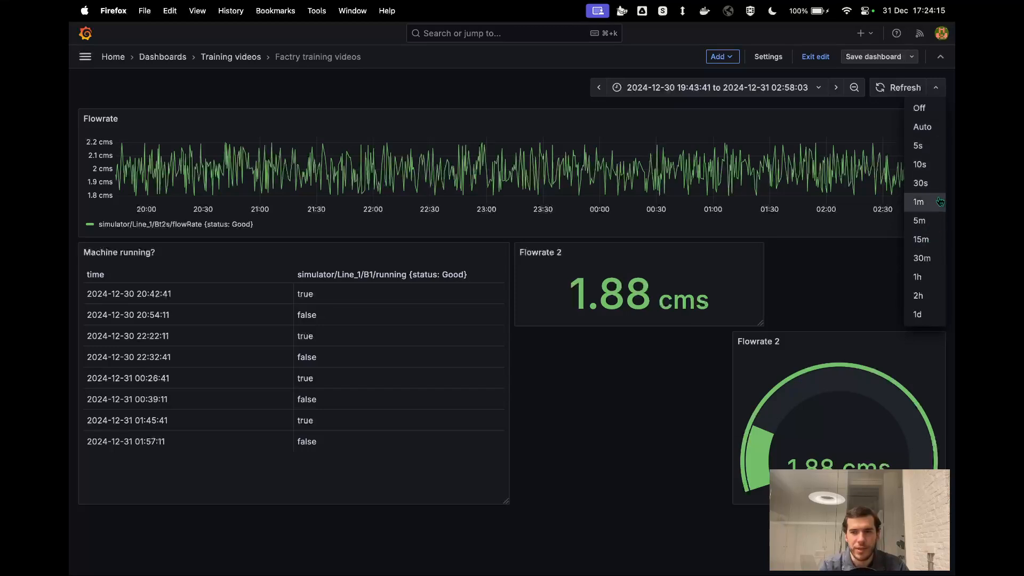
pyautogui.click(779, 88)
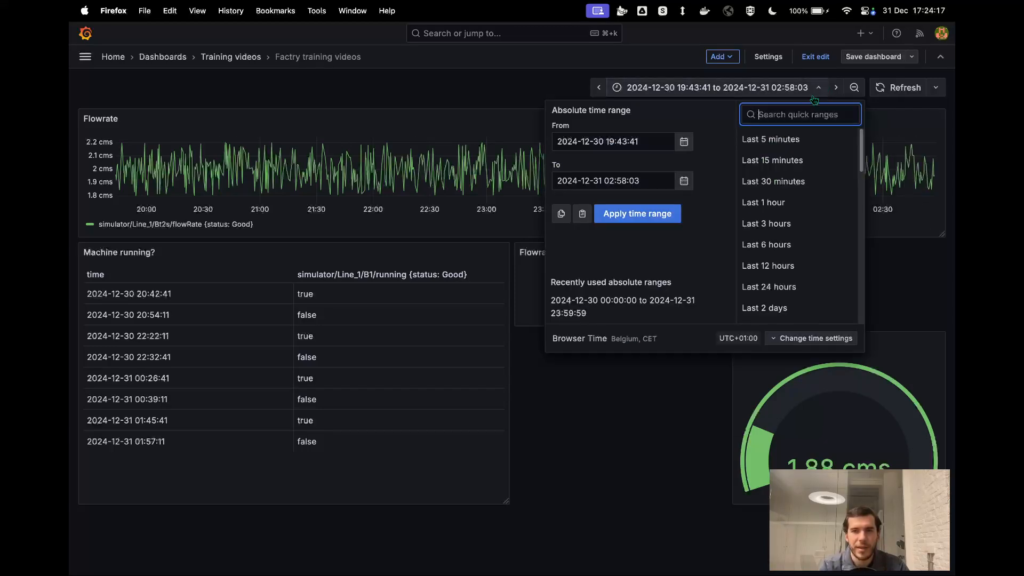
pyautogui.click(805, 244)
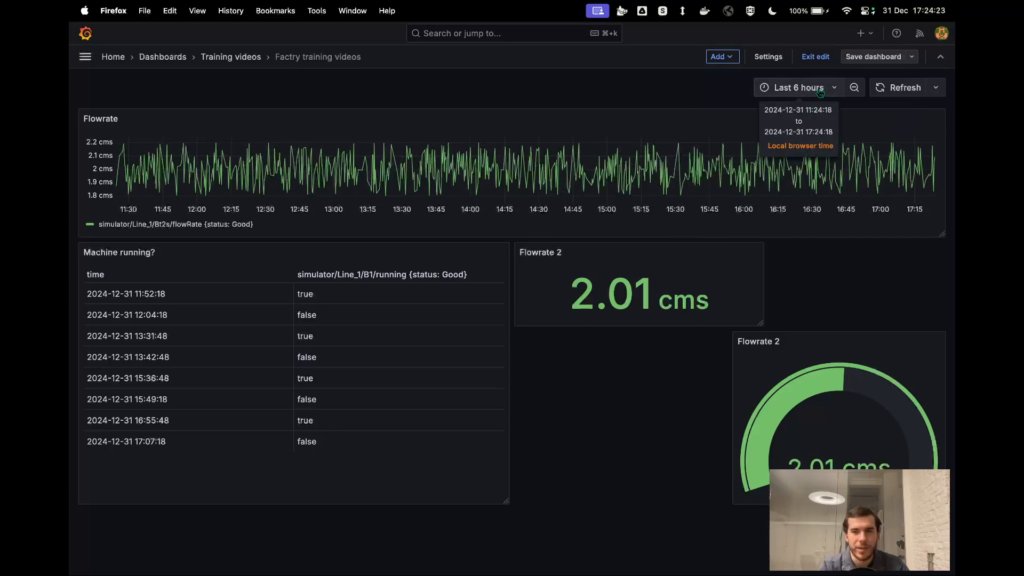
pyautogui.click(937, 87)
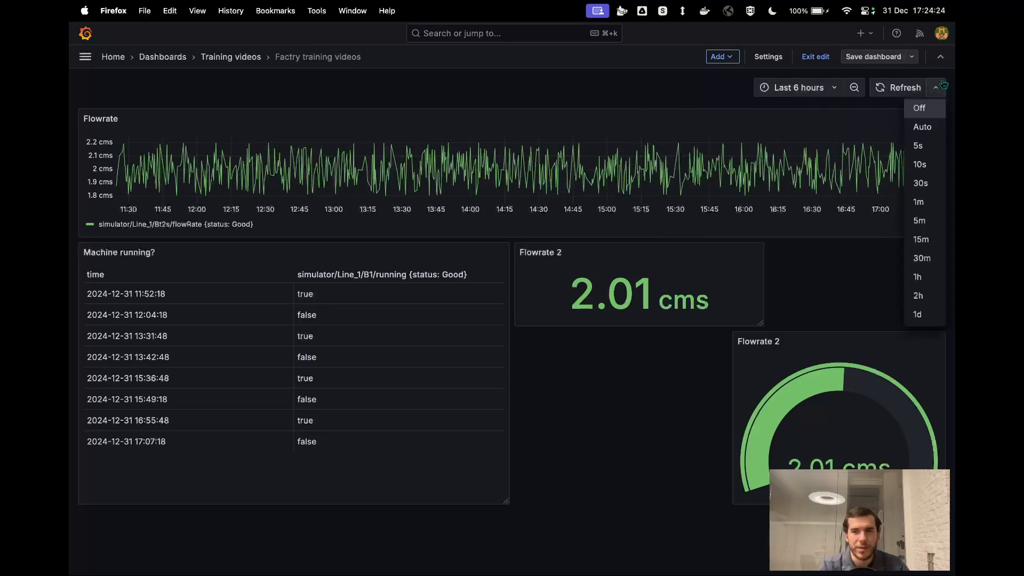
pyautogui.click(918, 145)
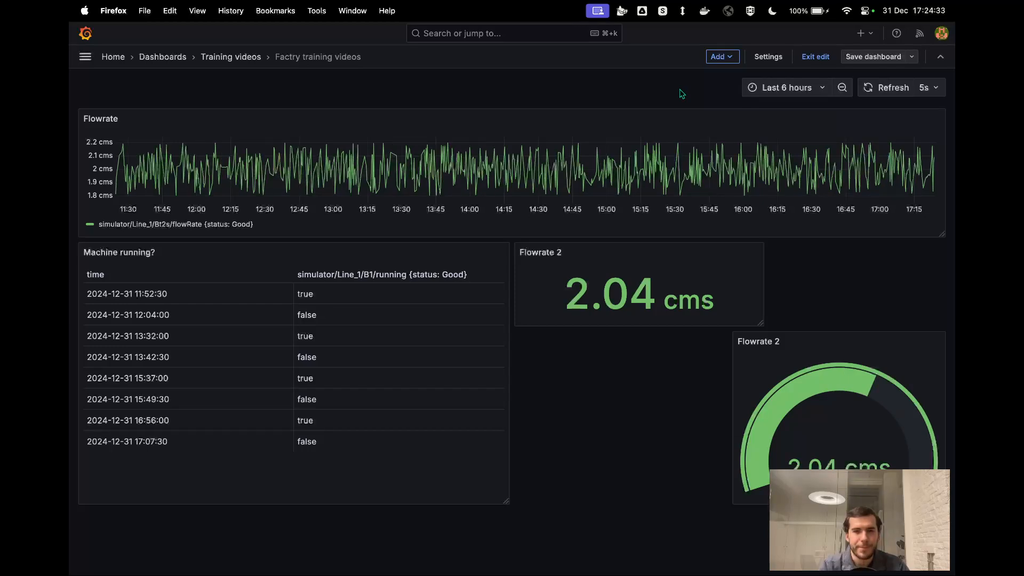
# - Move the Machine running? table below the Flowrate 2 number panel, and move the Flowrate 2 gauge beneath the table
pyautogui.moveTo(451, 252); pyautogui.dragTo(577, 365)
pyautogui.moveTo(622, 269); pyautogui.dragTo(616, 322)
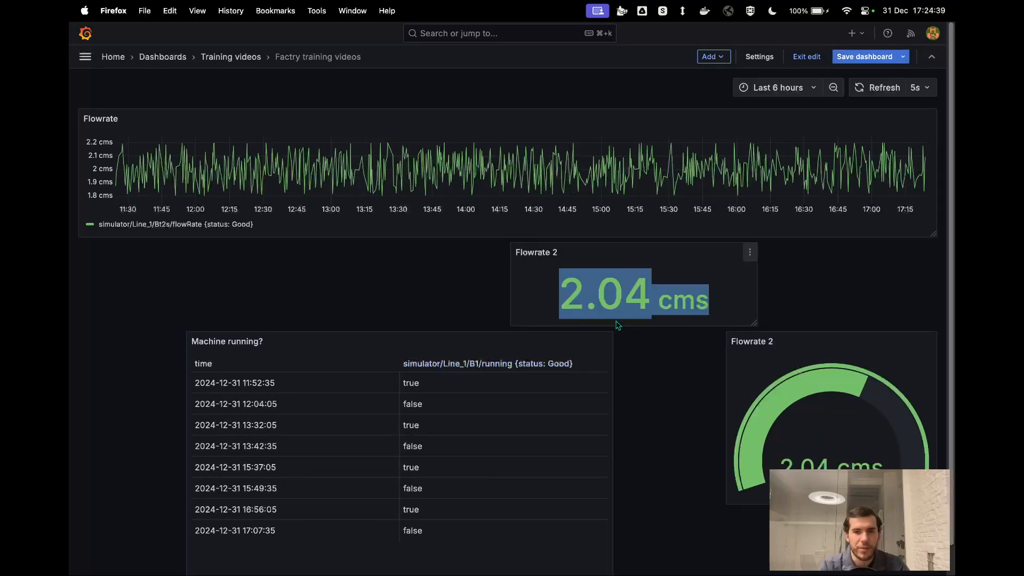
pyautogui.moveTo(766, 338); pyautogui.dragTo(499, 574)
pyautogui.scroll(-1, 498, 573)
pyautogui.scroll(4, 511, 456)
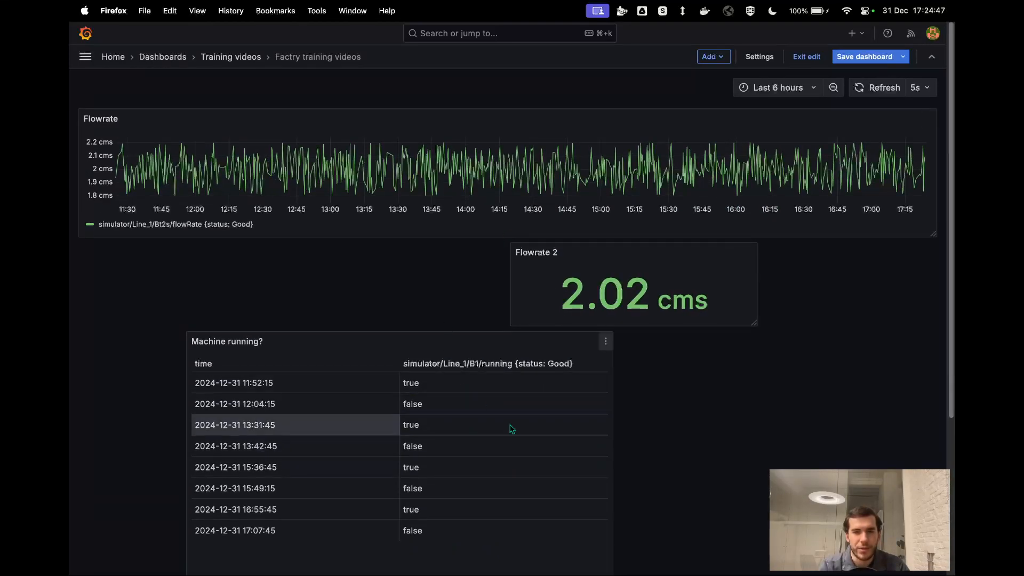
# - Rearrange the panels below the Flowrate graph: the Machine running? table on the right, the gauge on the left with the number panel beneath it
pyautogui.moveTo(520, 341); pyautogui.dragTo(772, 316)
pyautogui.moveTo(617, 524); pyautogui.dragTo(192, 416)
pyautogui.moveTo(456, 518); pyautogui.dragTo(112, 255)
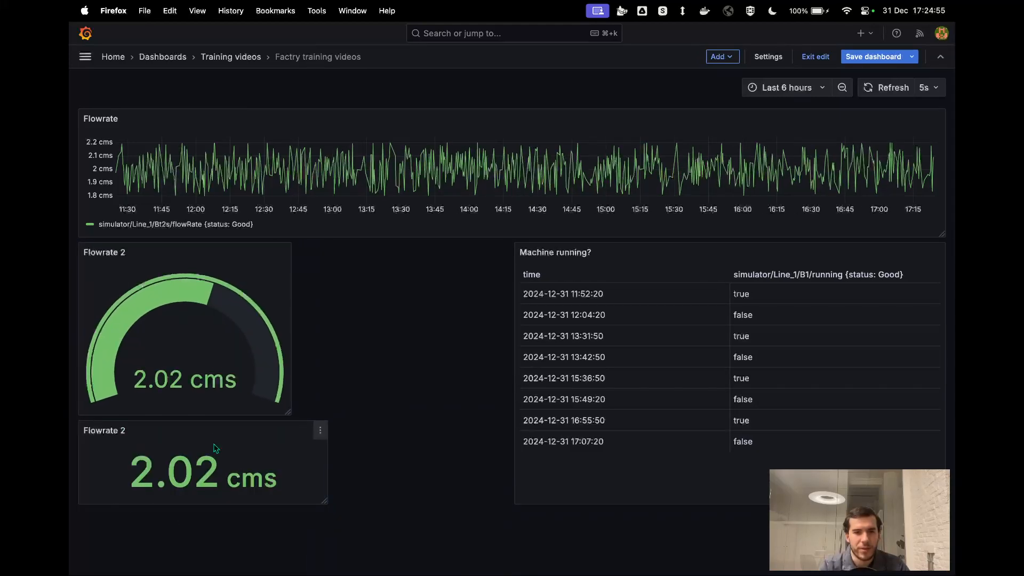
# - Move the Flowrate 2 number panel directly under the Flowrate graph, and place the gauge below it, slightly to the left
pyautogui.moveTo(297, 426); pyautogui.dragTo(445, 434)
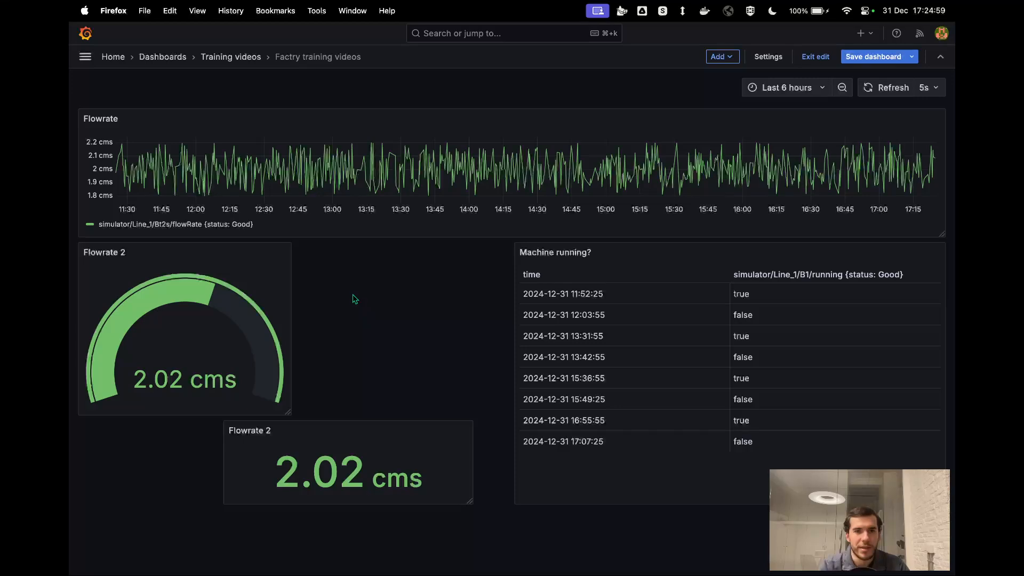
pyautogui.moveTo(343, 425); pyautogui.dragTo(425, 256)
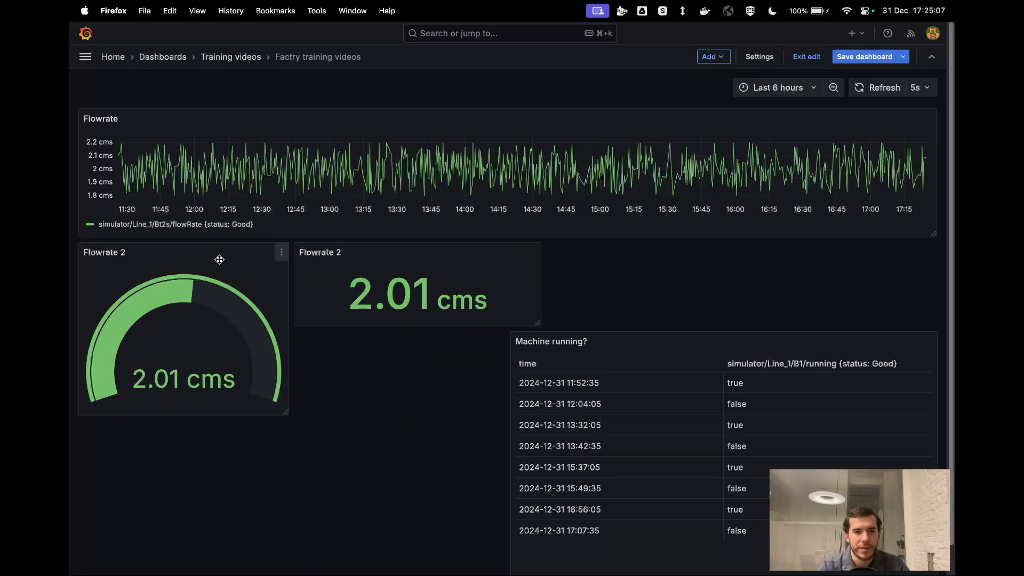
pyautogui.moveTo(210, 249); pyautogui.dragTo(206, 418)
pyautogui.moveTo(194, 241); pyautogui.dragTo(280, 343)
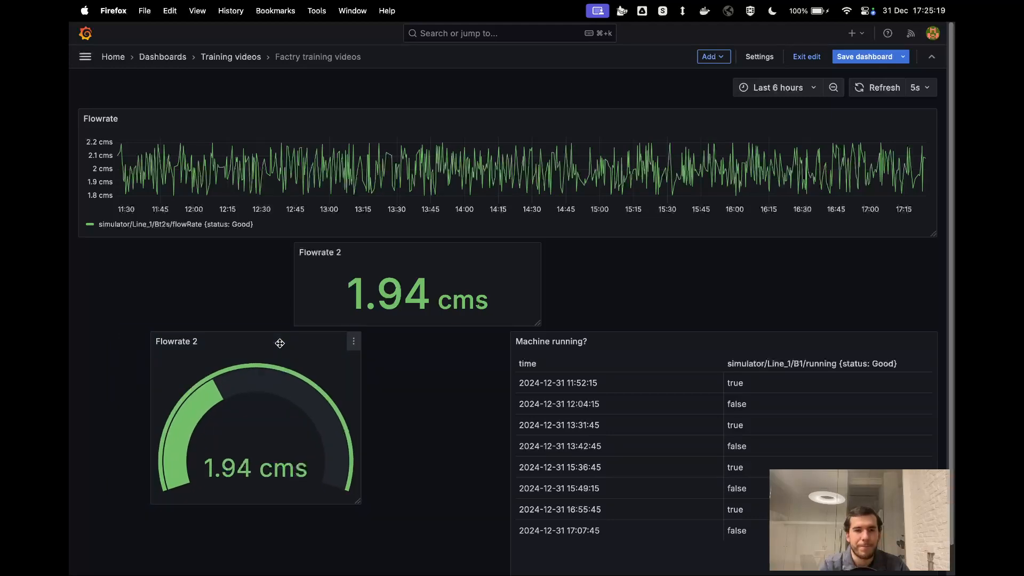
# - Duplicate the Flowrate 2 gauge panel on the dashboard
pyautogui.click(354, 341)
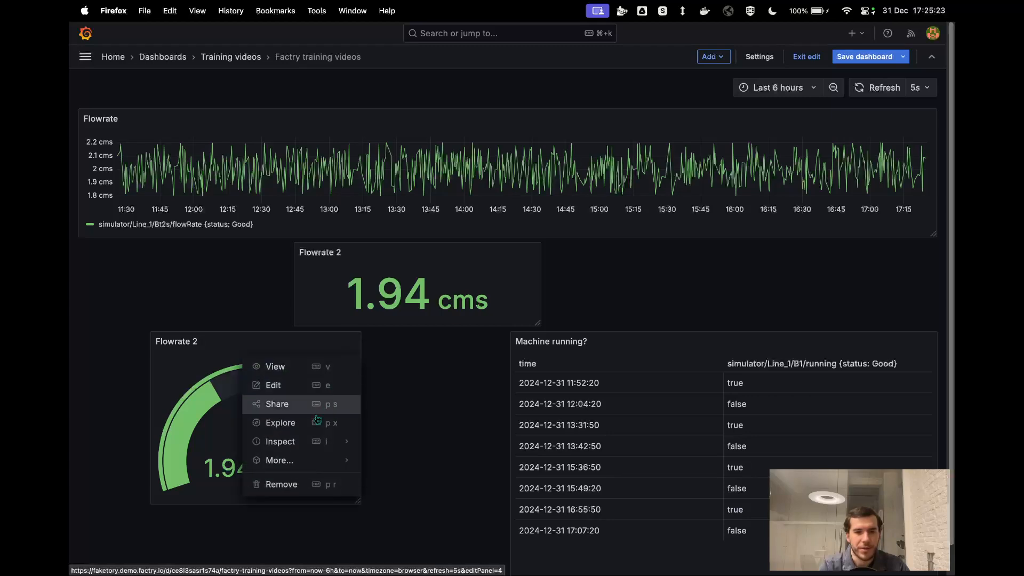
pyautogui.moveTo(308, 460)
pyautogui.click(375, 350)
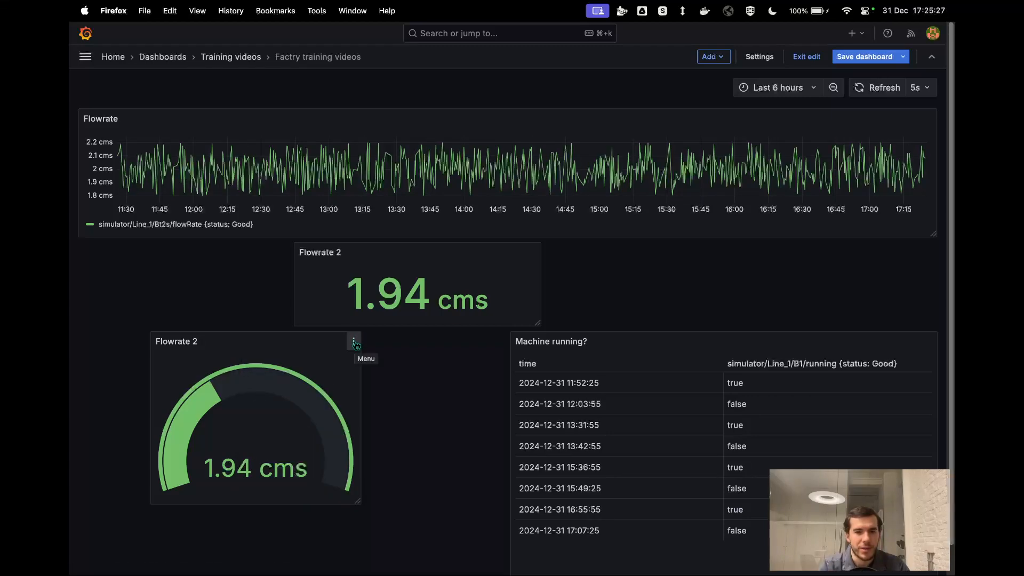
pyautogui.click(353, 342)
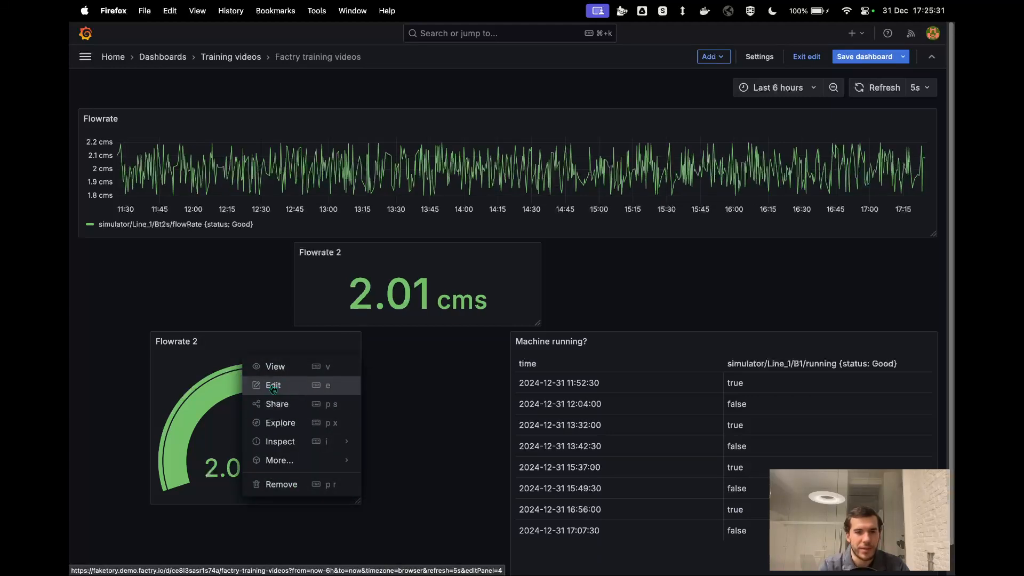
pyautogui.moveTo(288, 457)
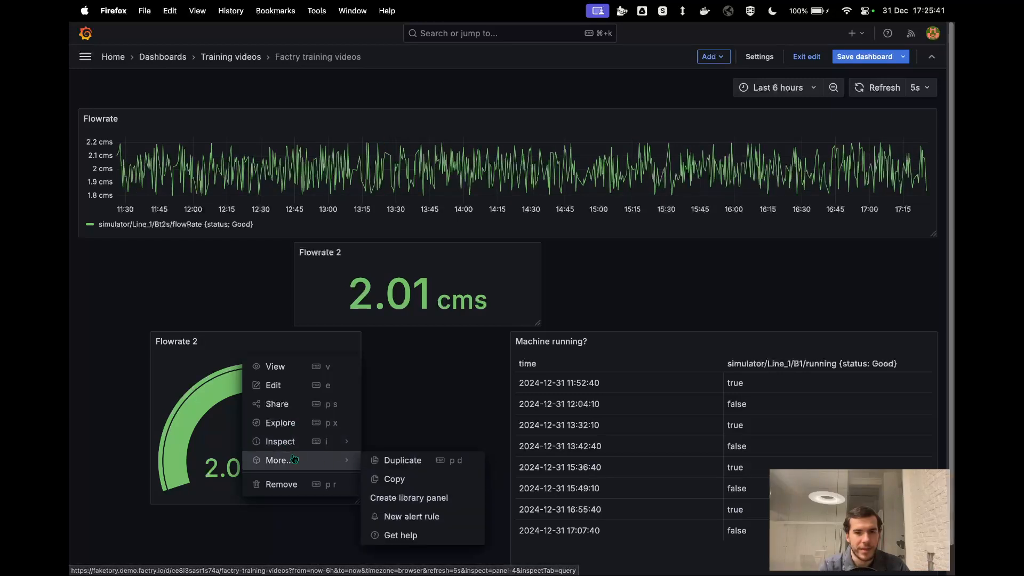
pyautogui.click(405, 461)
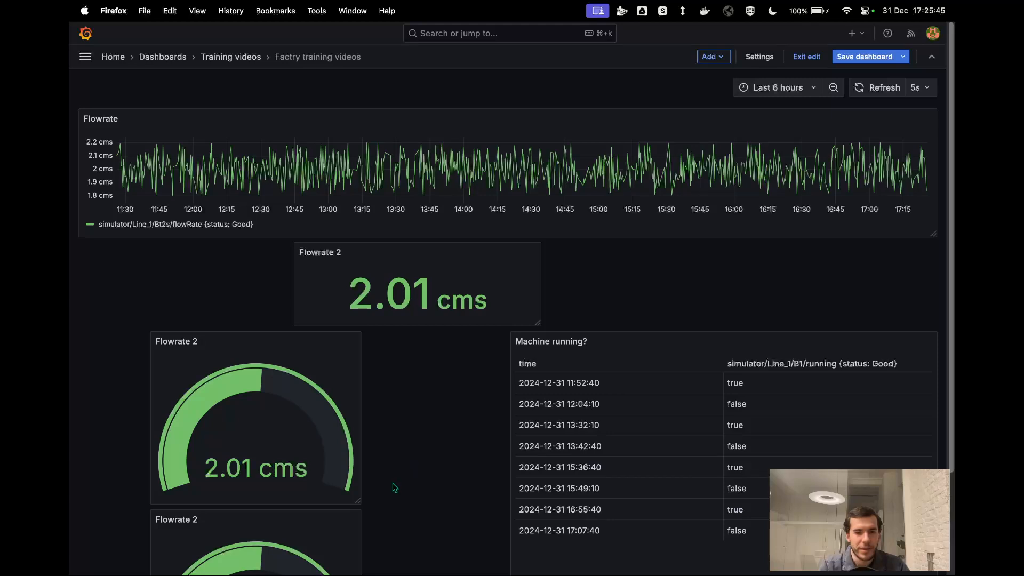
# - Copy the duplicated Flowrate 2 gauge panel for use in another dashboard
pyautogui.click(351, 520)
pyautogui.moveTo(332, 472)
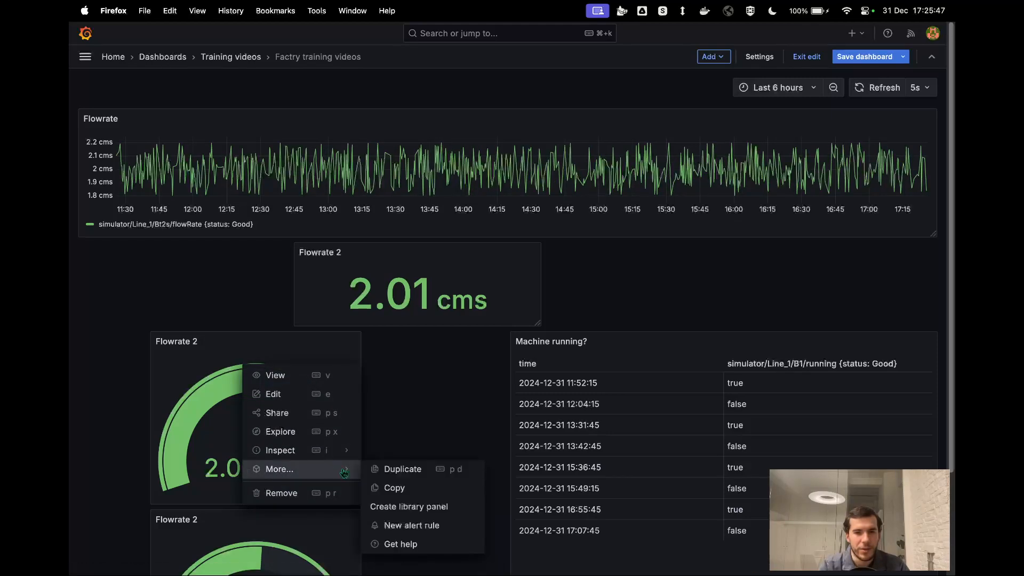
pyautogui.click(396, 489)
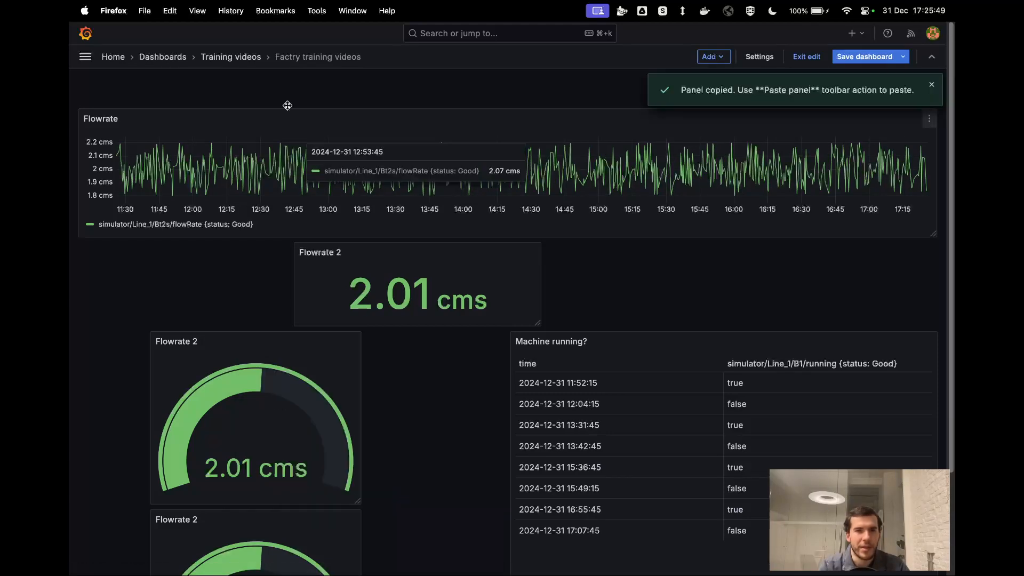
# - Discard the unsaved dashboard changes and create a new dashboard in the Training videos folder
pyautogui.click(234, 58)
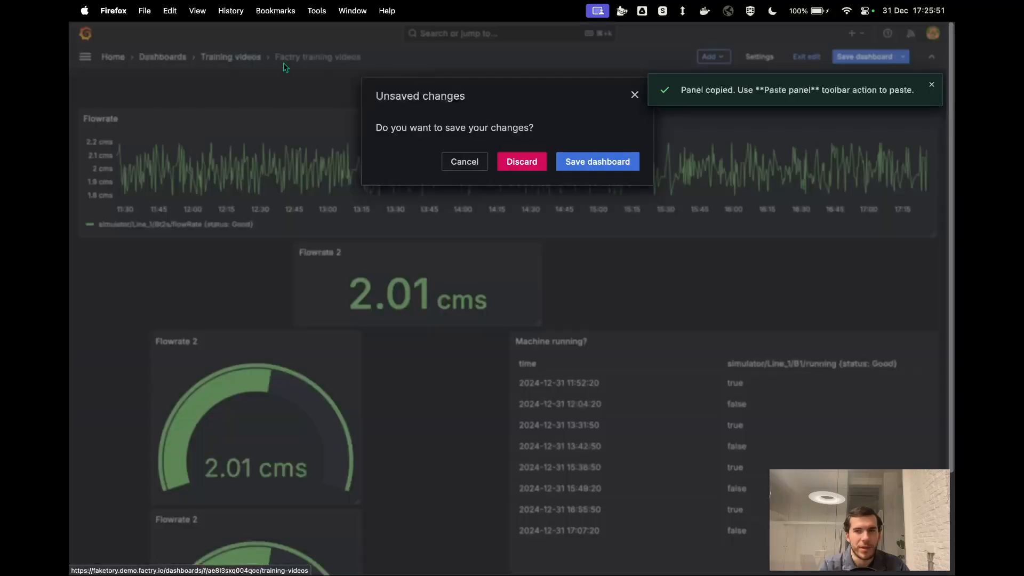
pyautogui.click(530, 162)
pyautogui.click(913, 97)
pyautogui.click(914, 122)
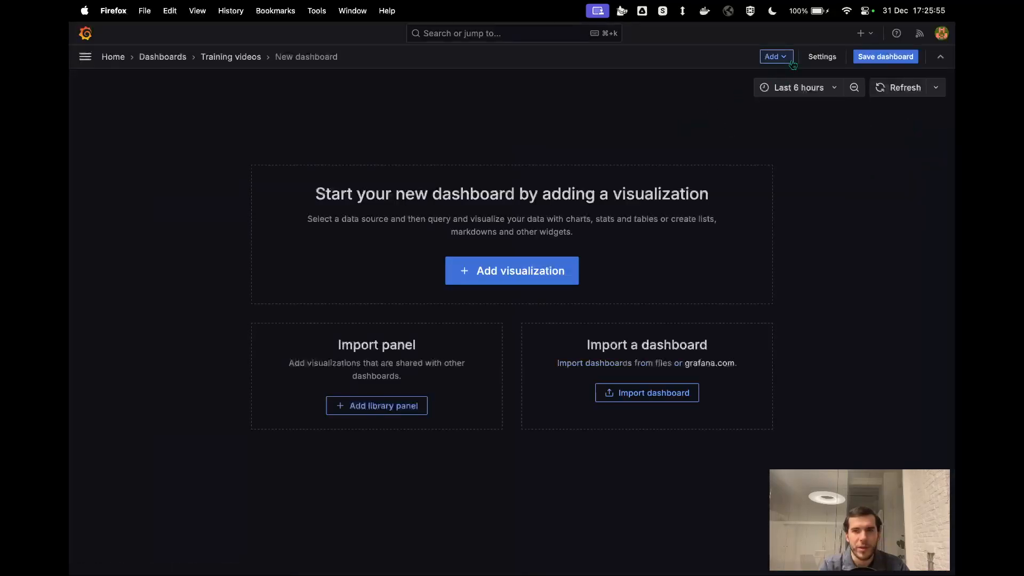
# - Paste the copied Flowrate 2 gauge panel into the new dashboard
pyautogui.click(774, 57)
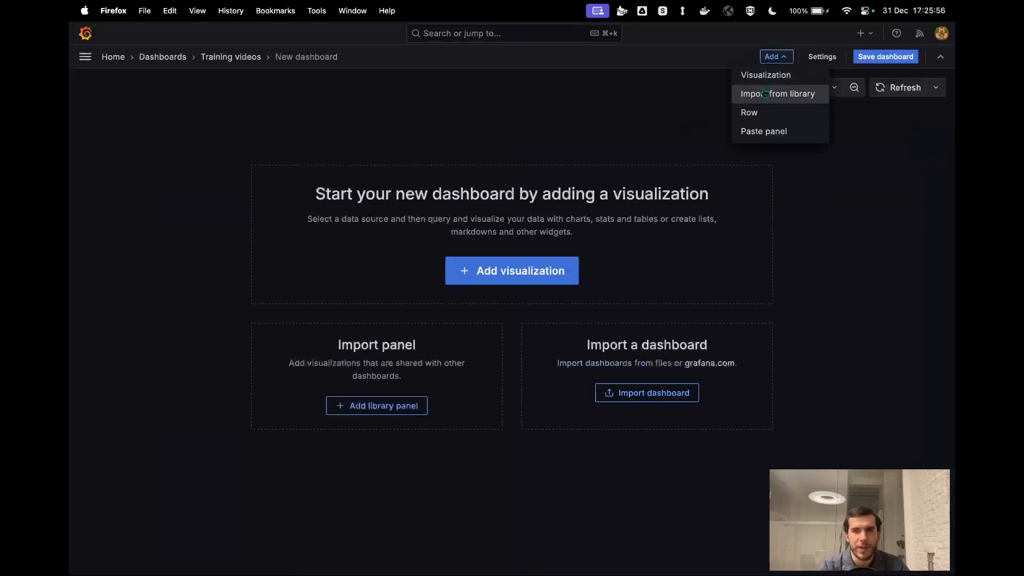
pyautogui.click(758, 132)
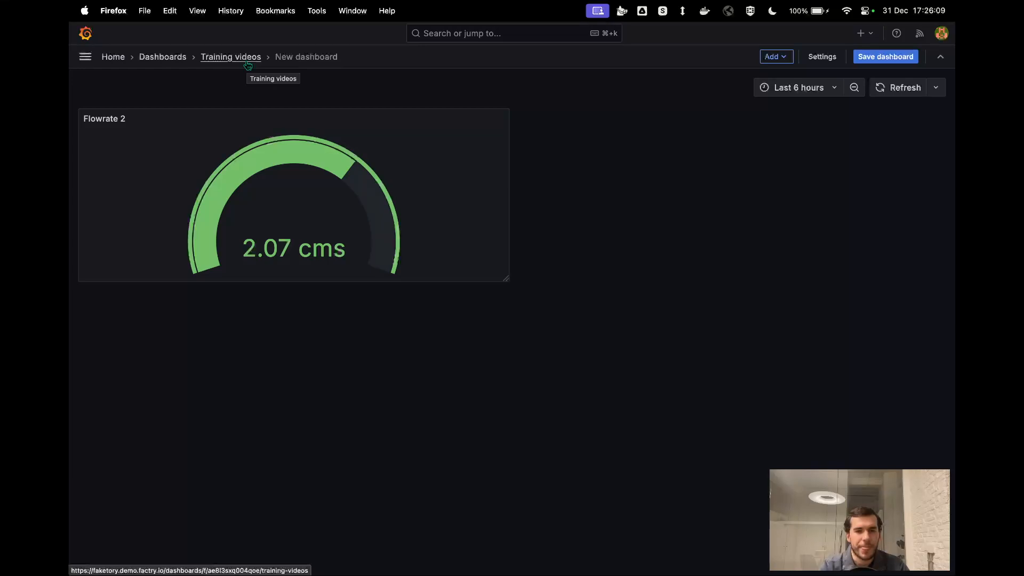
pyautogui.hotkey('ctrl', 'Left')
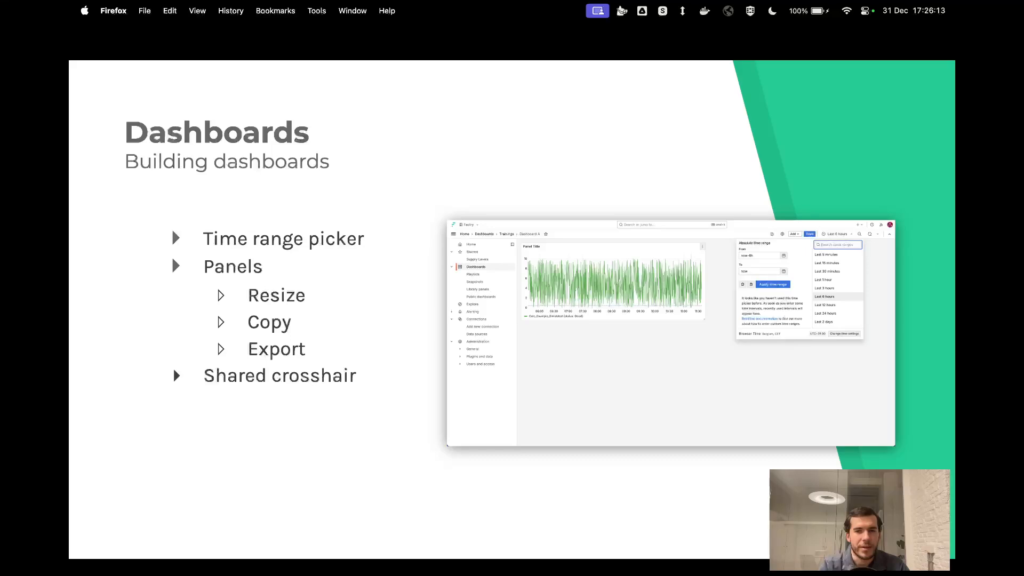
pyautogui.hotkey('ctrl', 'Right')
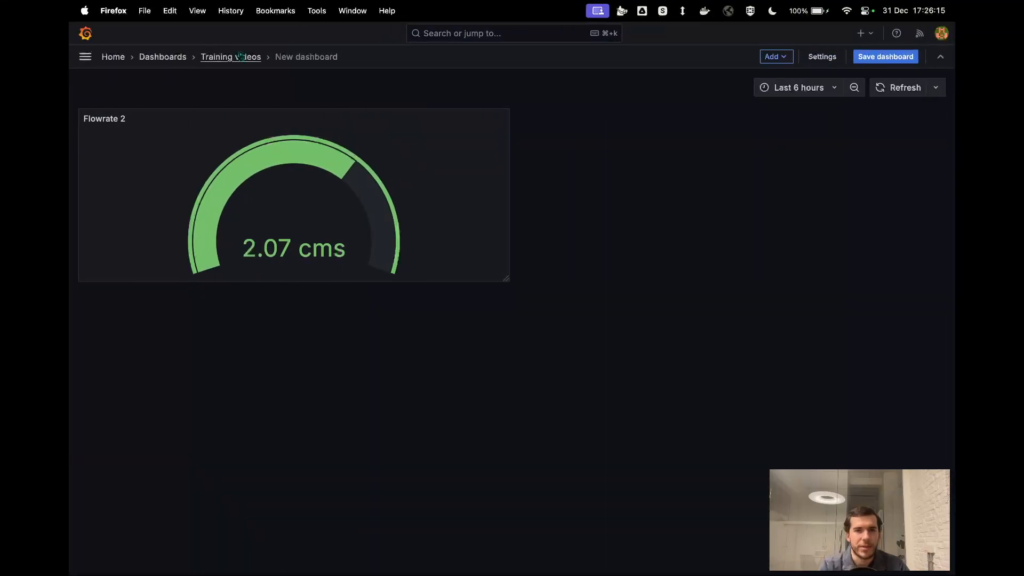
# - Return to the Training videos folder and discard the unsaved new dashboard
pyautogui.click(243, 57)
pyautogui.click(517, 168)
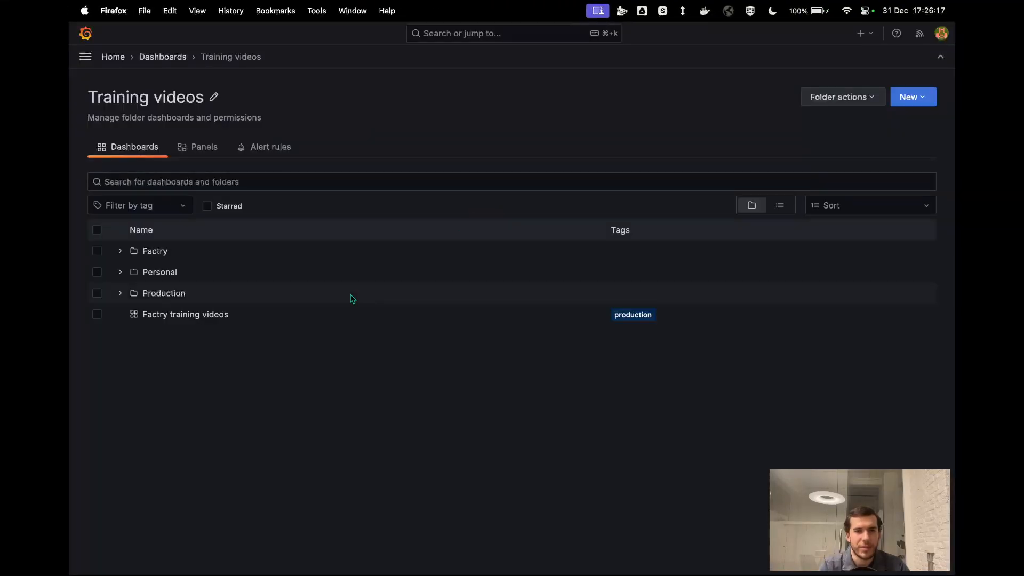
# - Open the Factry training videos dashboard from the Training videos folder
pyautogui.click(227, 314)
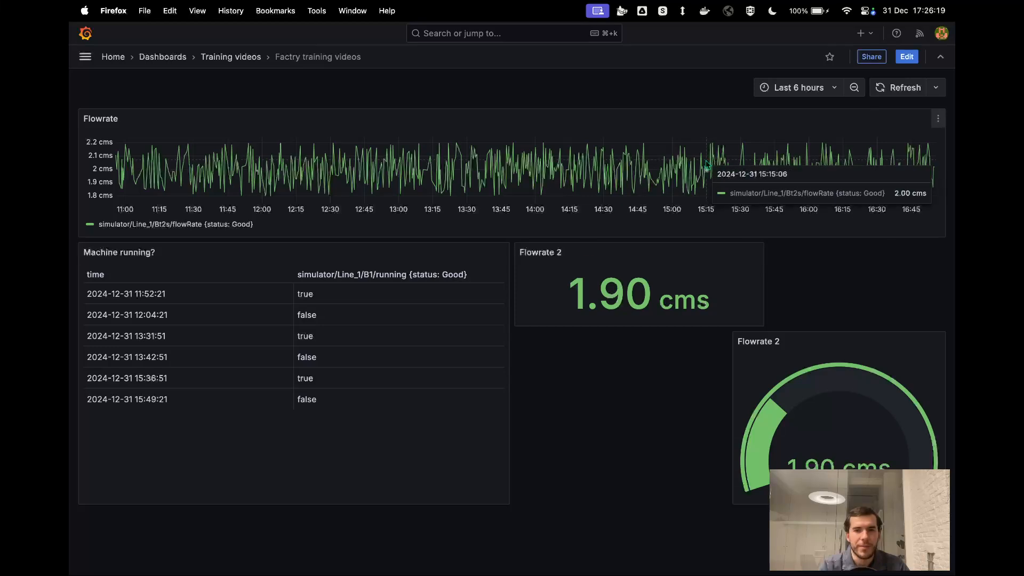
pyautogui.click(938, 119)
pyautogui.moveTo(870, 239)
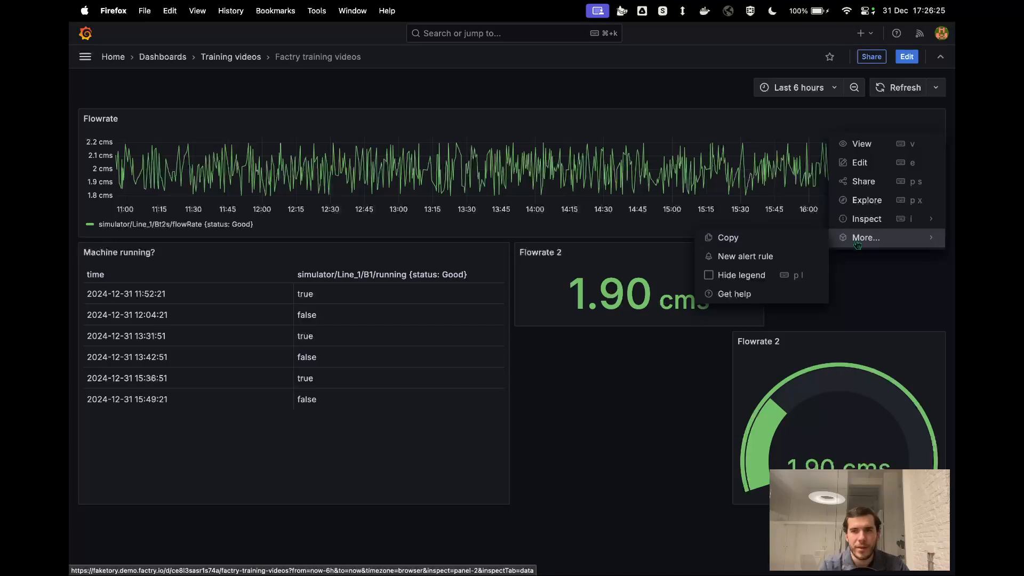
pyautogui.click(859, 259)
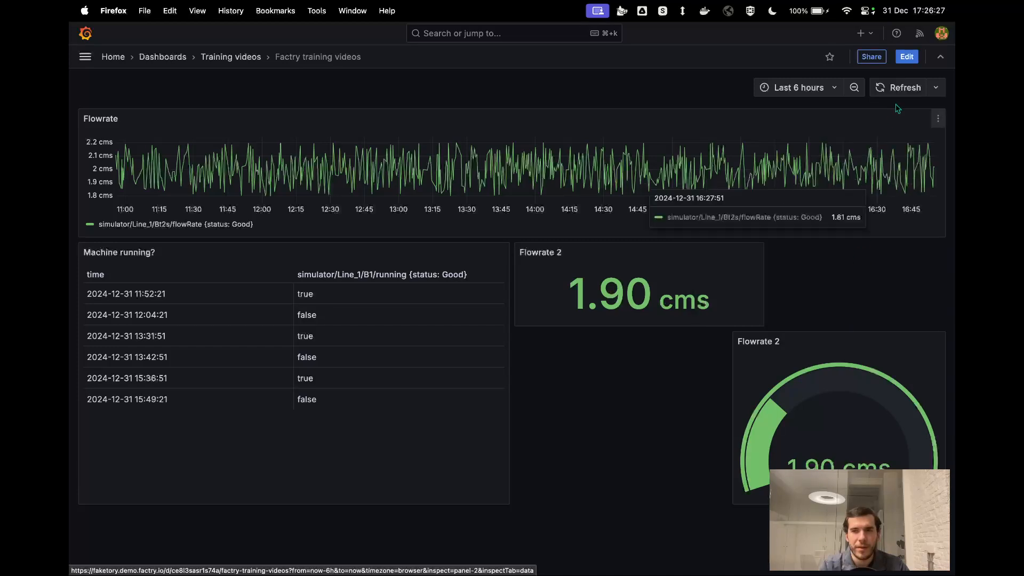
# - Put the dashboard into edit mode and duplicate the Flowrate time series panel
pyautogui.click(907, 57)
pyautogui.click(939, 120)
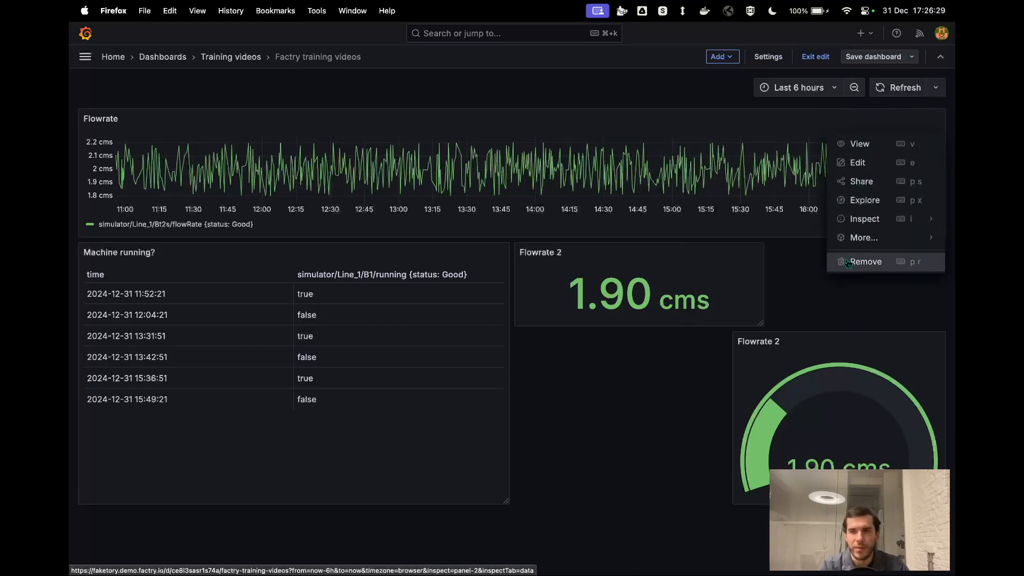
pyautogui.moveTo(859, 240)
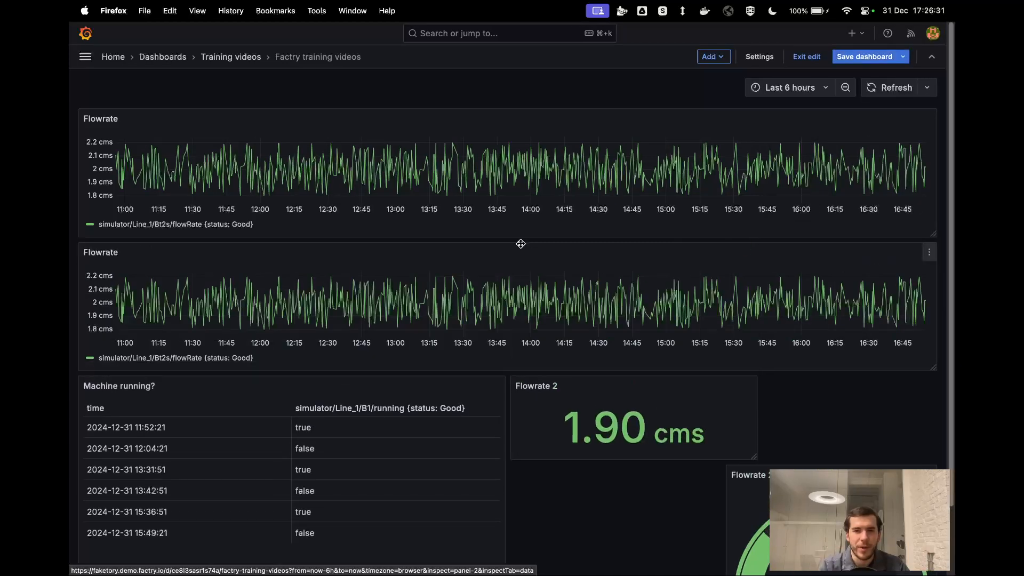
# - Shrink the duplicated Flowrate graph panel and place it between the Flowrate 2 stat panel and the Flowrate 2 gauge
pyautogui.moveTo(931, 361); pyautogui.dragTo(539, 368)
pyautogui.moveTo(378, 248); pyautogui.dragTo(804, 462)
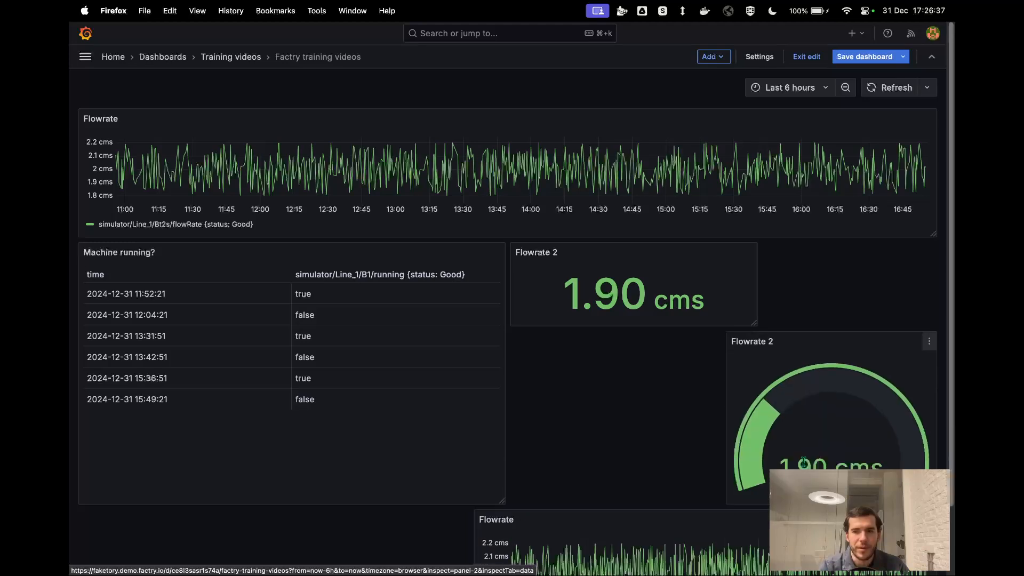
pyautogui.moveTo(704, 513); pyautogui.dragTo(754, 467)
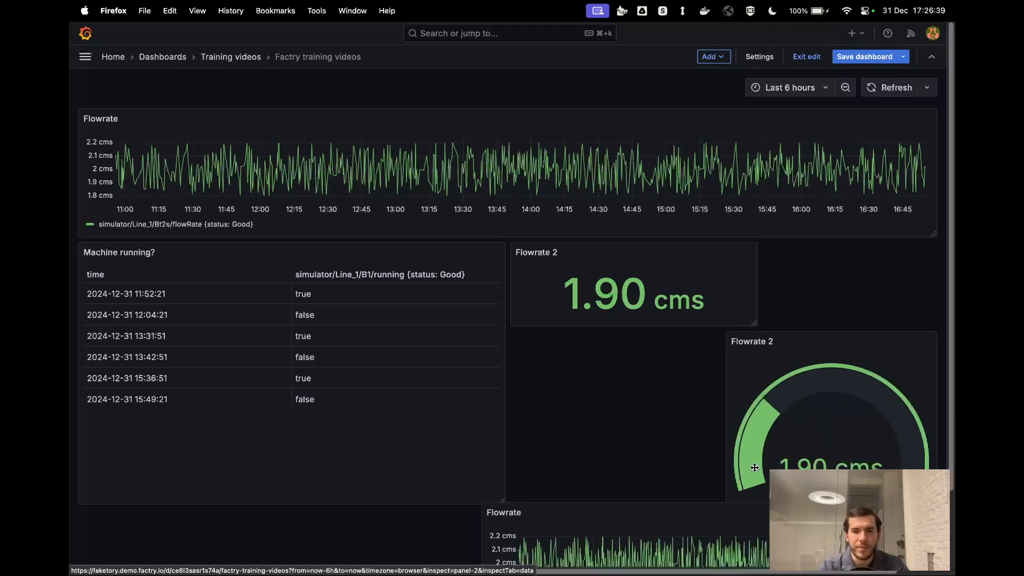
pyautogui.scroll(-2, 788, 512)
pyautogui.moveTo(932, 558); pyautogui.dragTo(792, 558)
pyautogui.moveTo(667, 441); pyautogui.dragTo(765, 281)
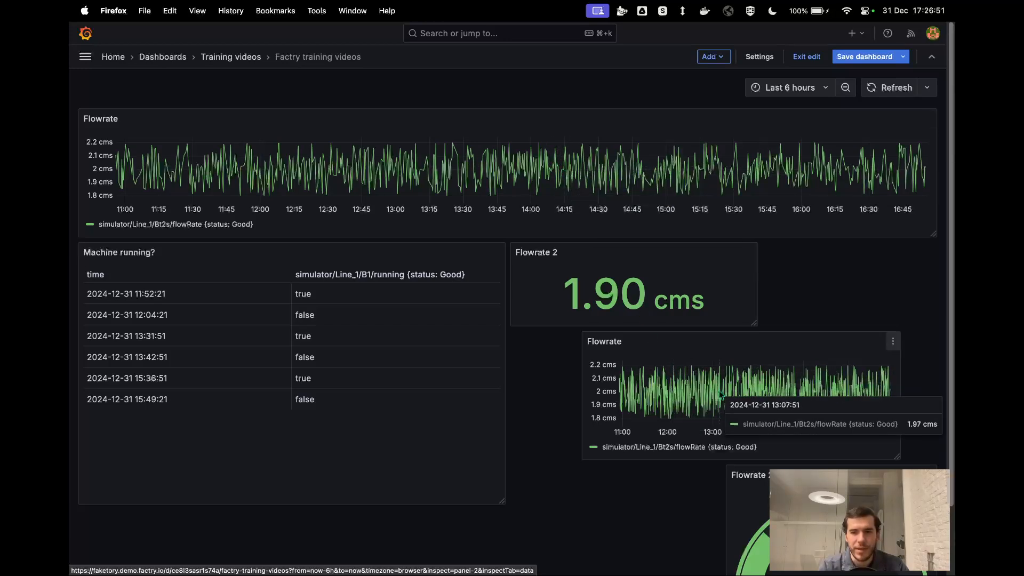
# - Set the dashboard's graph tooltip option to Shared Tooltip in its settings and return to the dashboard
pyautogui.click(767, 60)
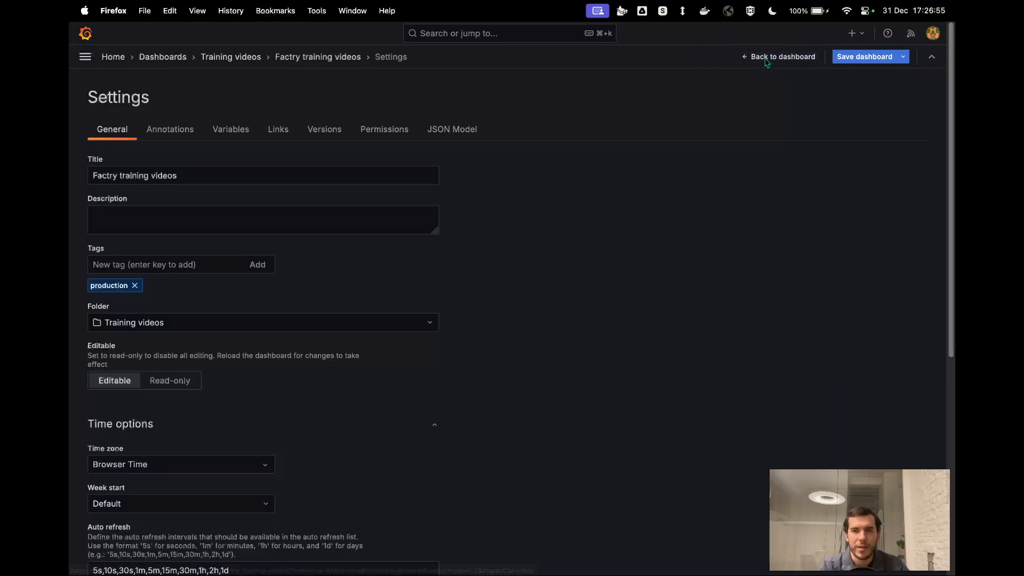
pyautogui.scroll(-5, 550, 286)
pyautogui.scroll(-3, 552, 286)
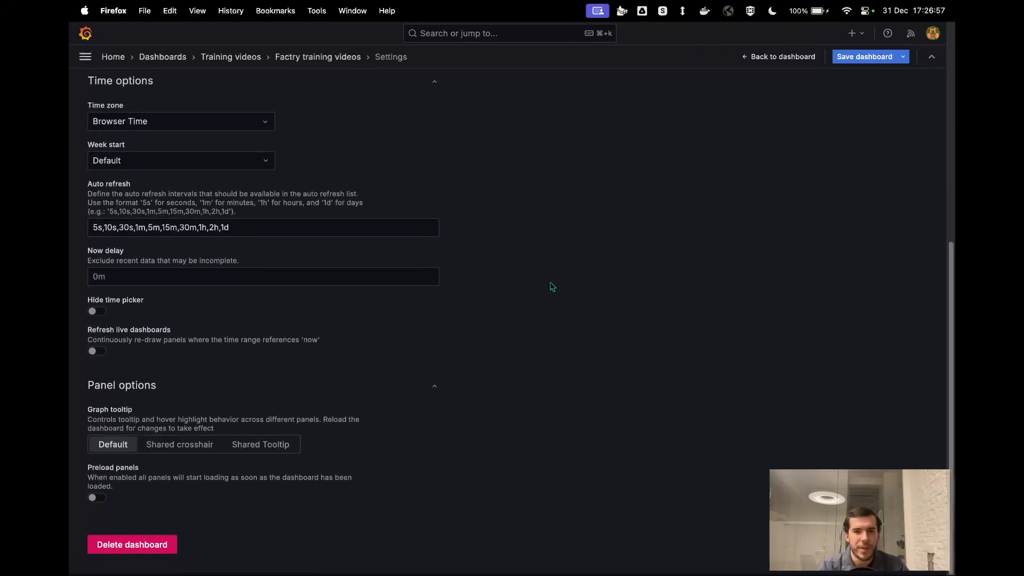
pyautogui.click(269, 453)
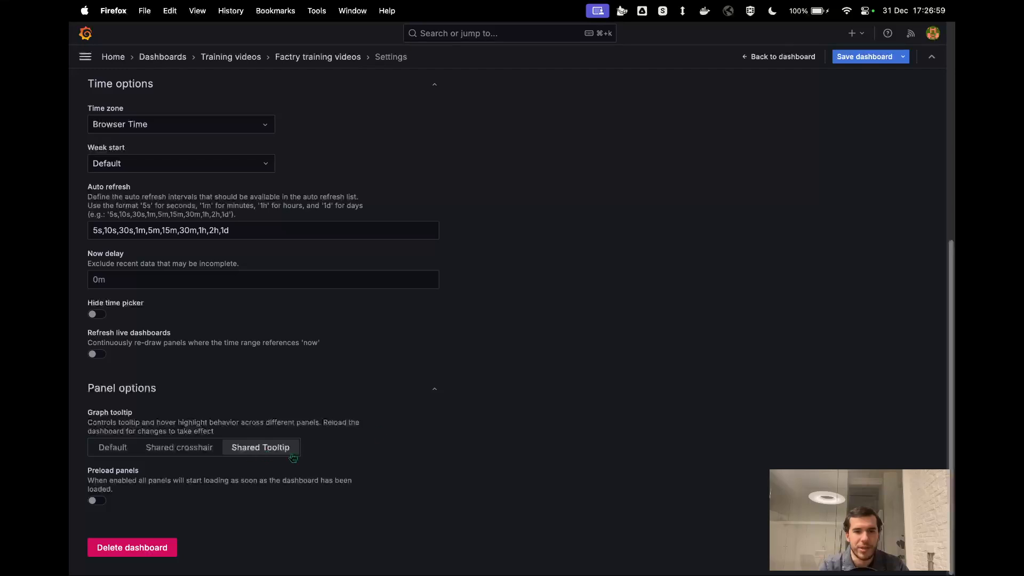
pyautogui.click(775, 58)
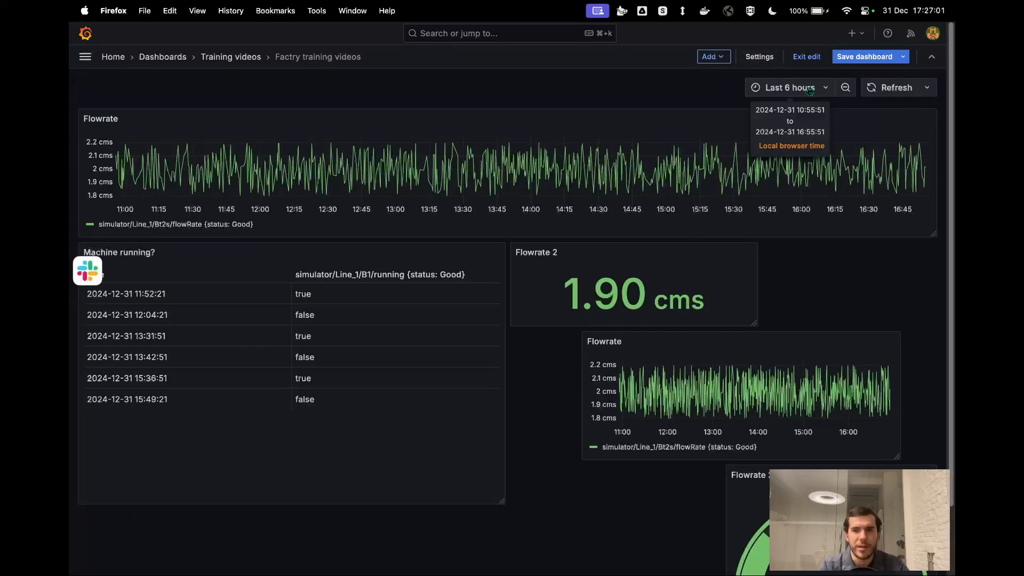
# - Refresh the dashboard data and save the dashboard changes without a note
pyautogui.click(886, 97)
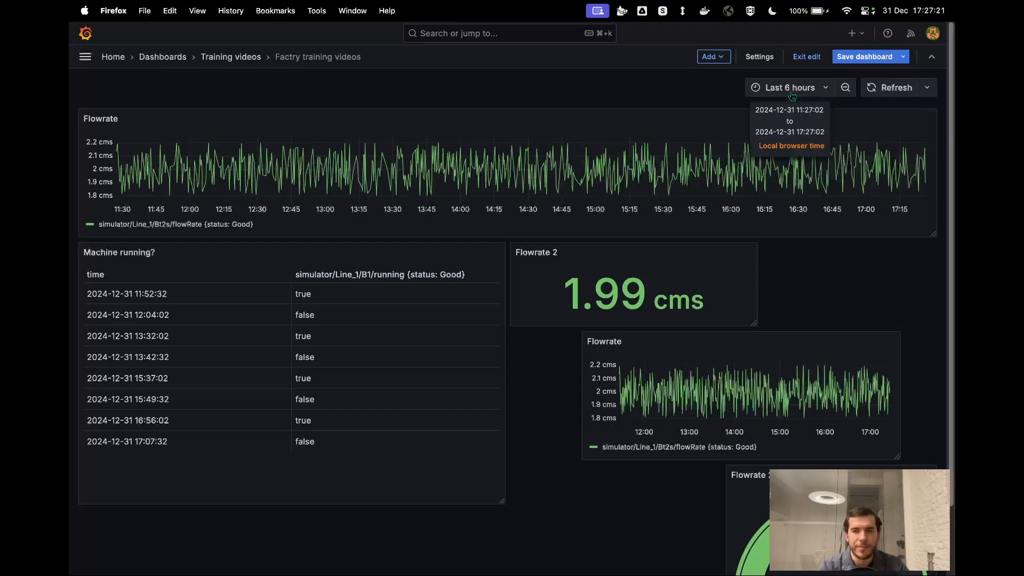
pyautogui.click(862, 57)
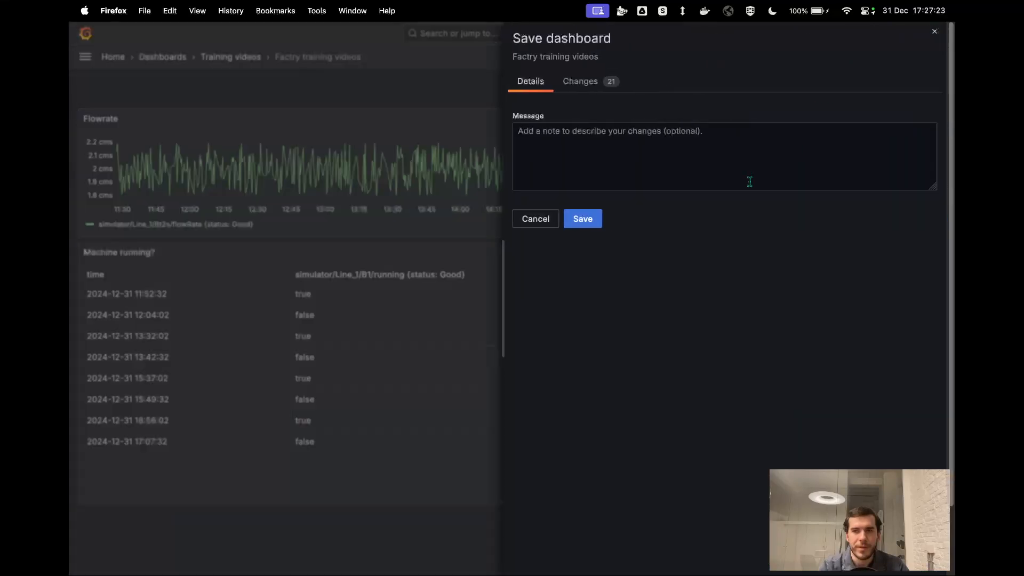
pyautogui.click(584, 219)
pyautogui.hotkey('ctrl', 'Left')
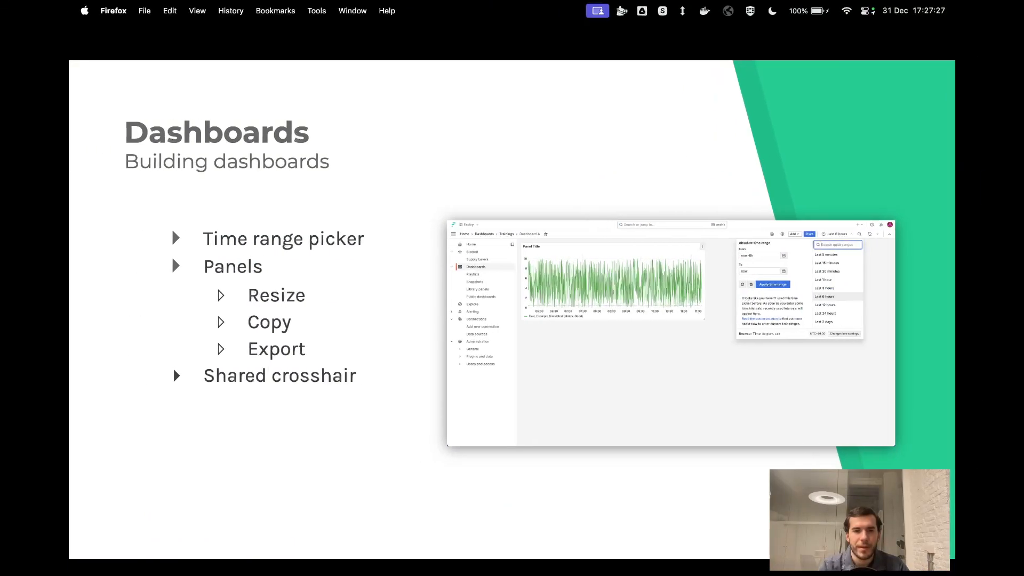
pyautogui.press('Right')
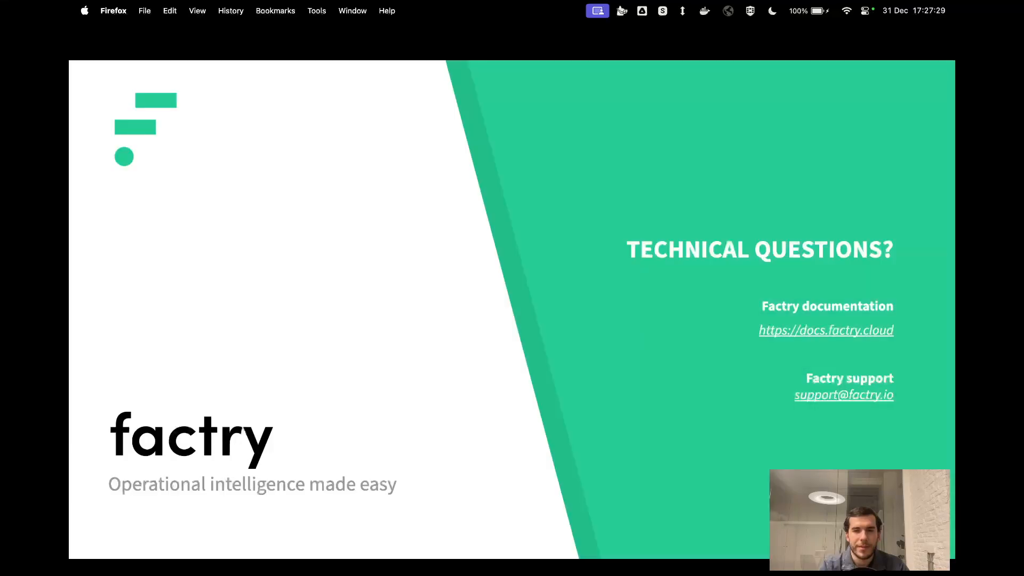